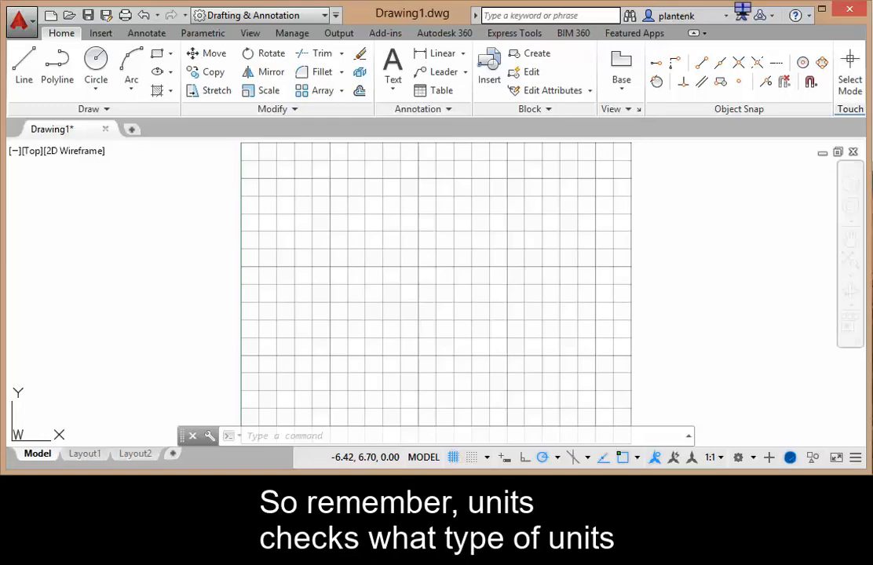
# Check the drawing's length and angle unit types and precision, keeping the current settings.
pyautogui.click(284, 436)
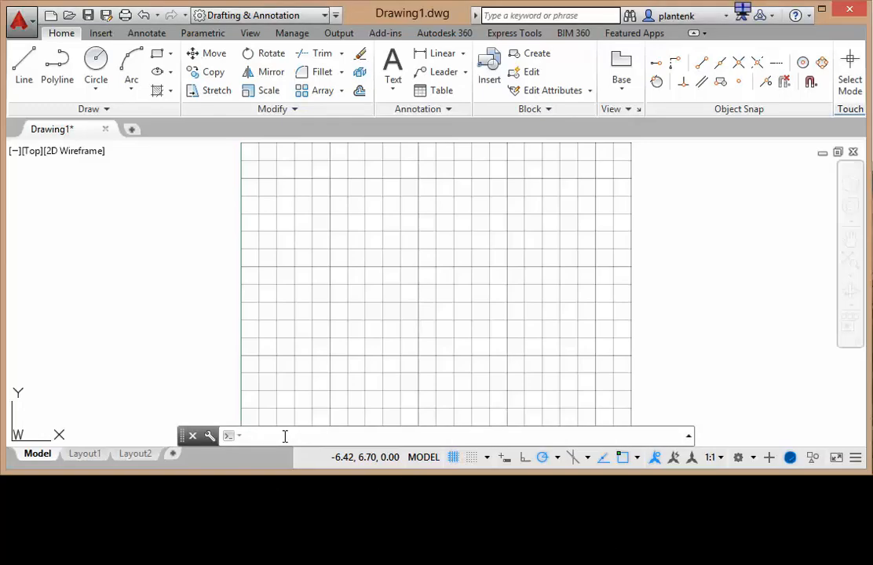
pyautogui.write('units')
pyautogui.press('Return')
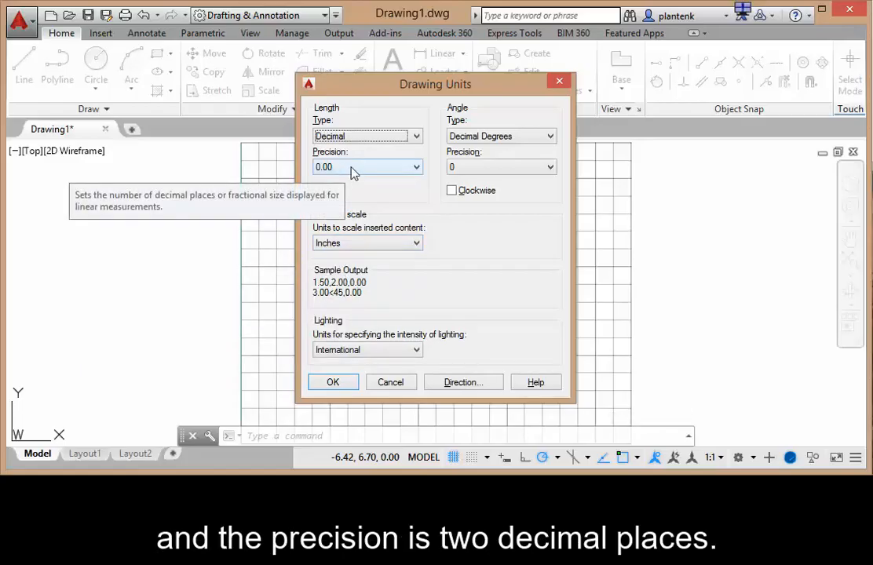
pyautogui.click(334, 384)
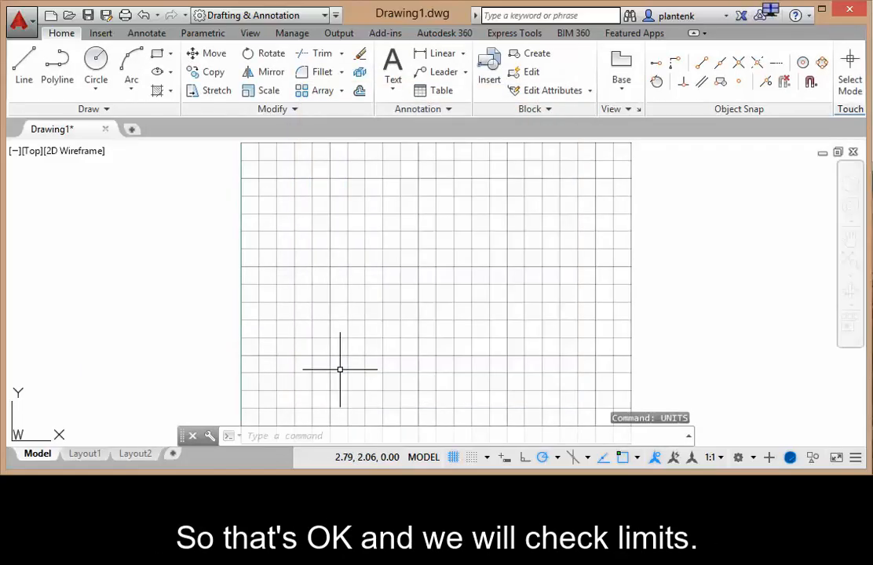
# Check the model space limits, accepting the current lower-left and upper-right corners.
pyautogui.write('LIMITS')
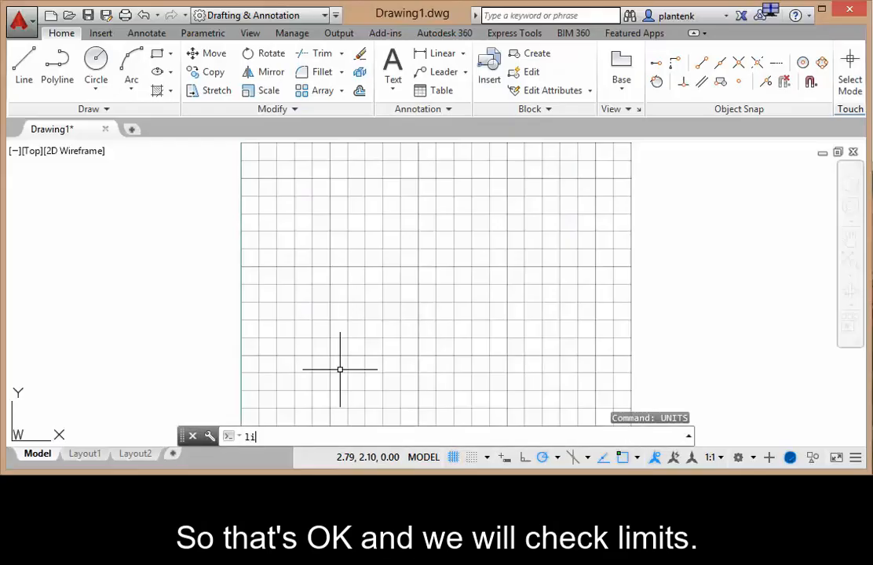
pyautogui.press('Return')
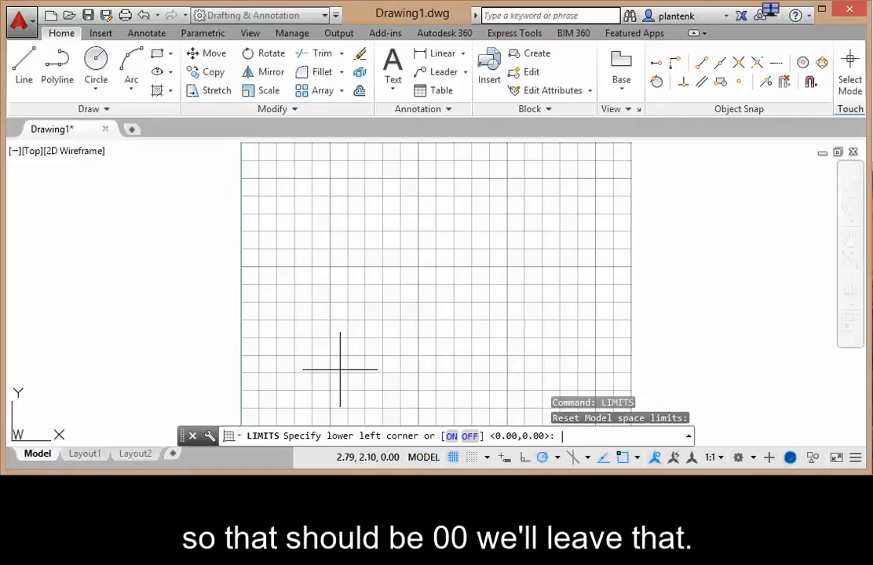
pyautogui.press('Return')
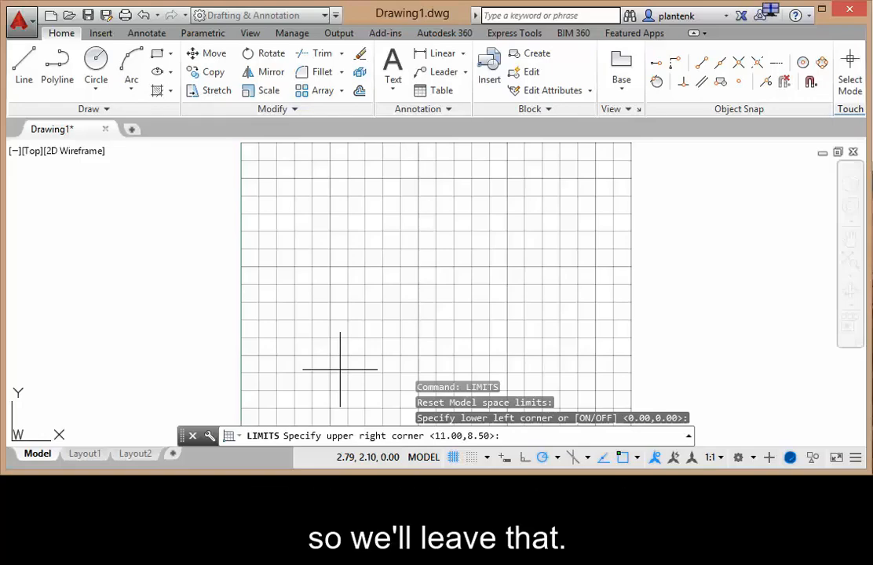
pyautogui.press('Return')
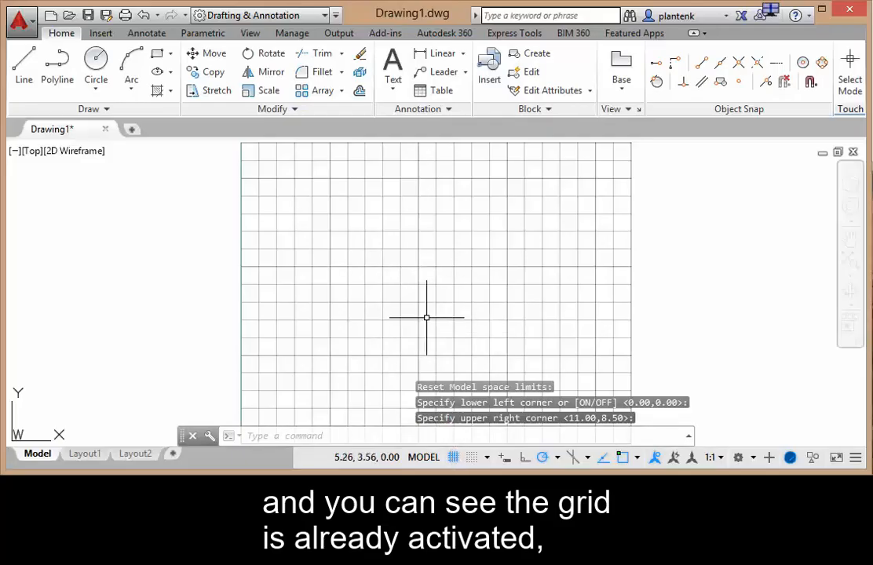
# Set the grid spacing to 0.25, switching the grid display off and back on both before and after the change.
pyautogui.click(453, 458)
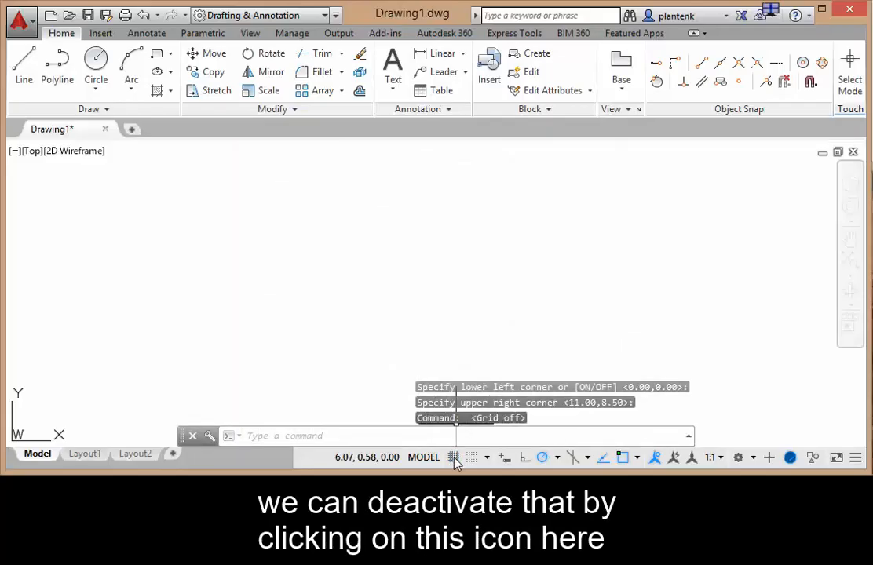
pyautogui.click(454, 458)
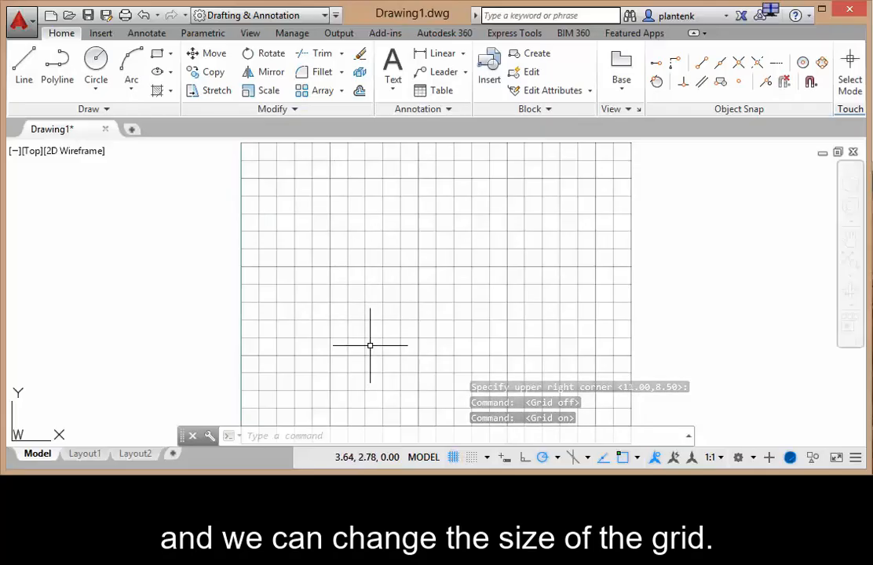
pyautogui.write('grid')
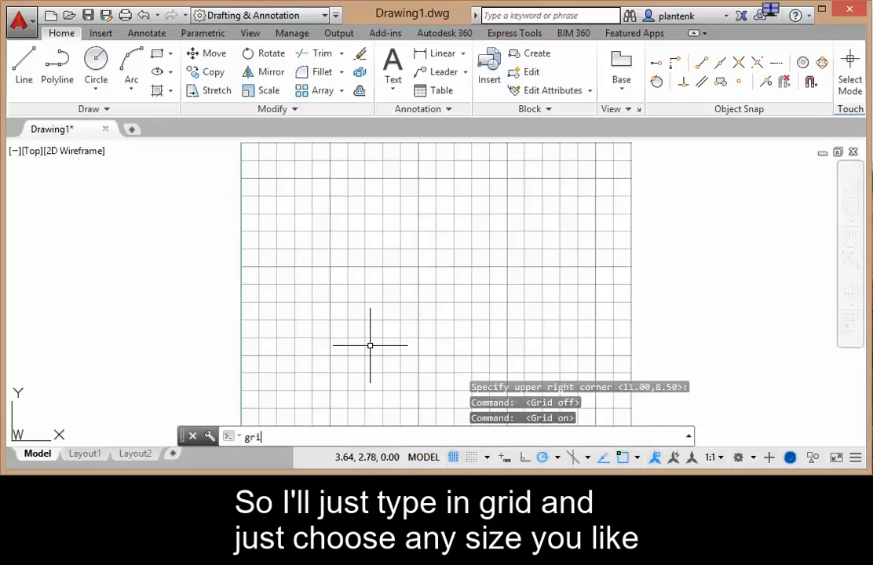
pyautogui.press('Return')
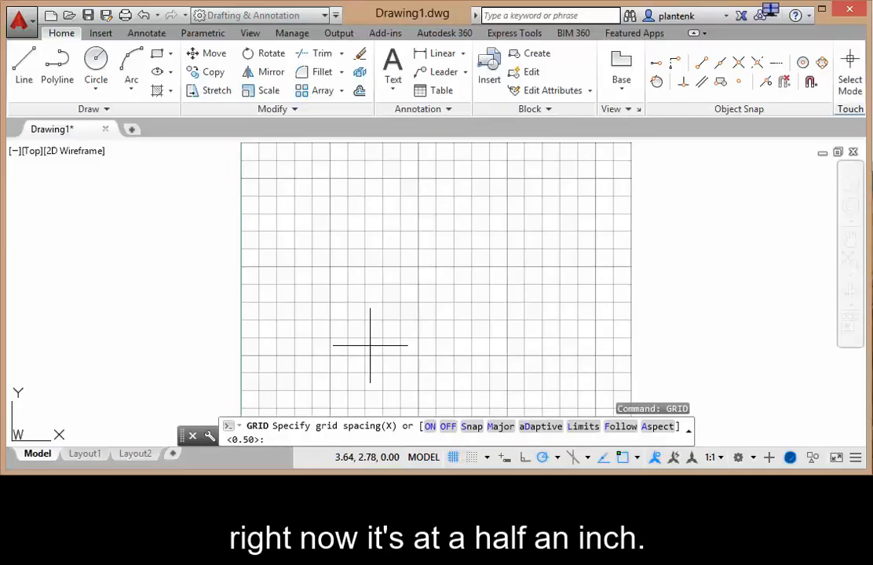
pyautogui.write('.25')
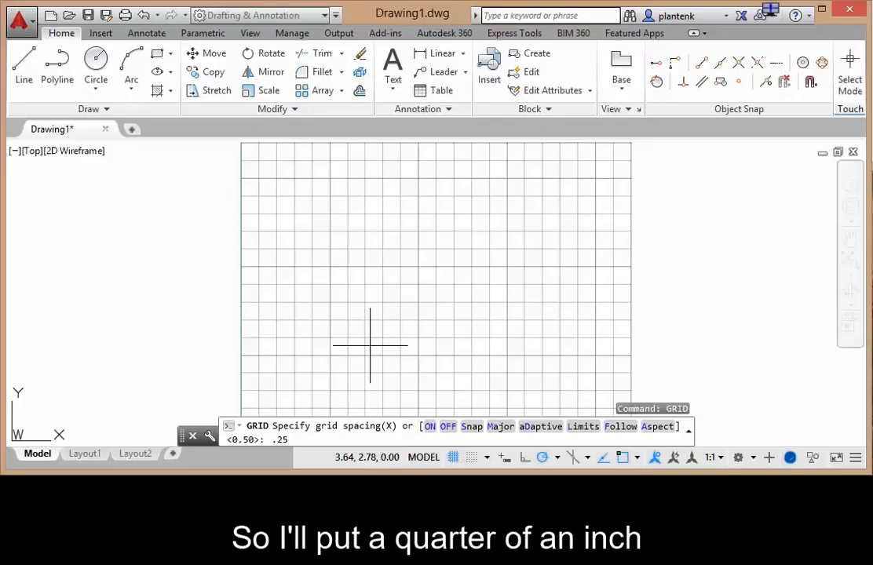
pyautogui.press('Return')
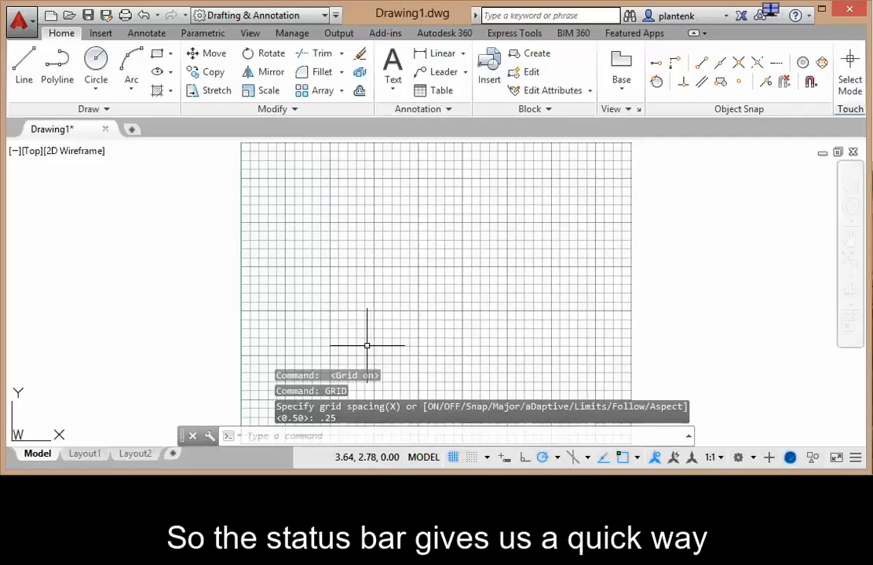
pyautogui.click(453, 457)
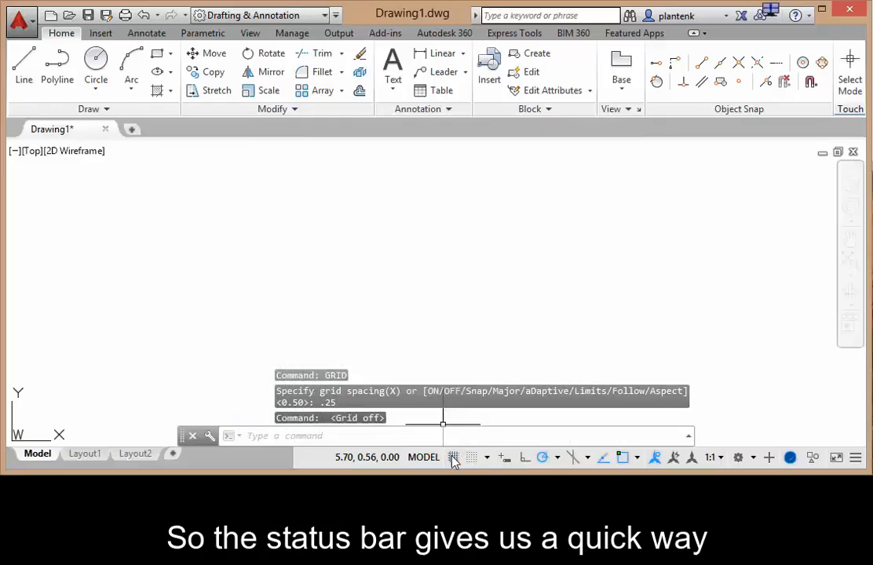
pyautogui.click(454, 457)
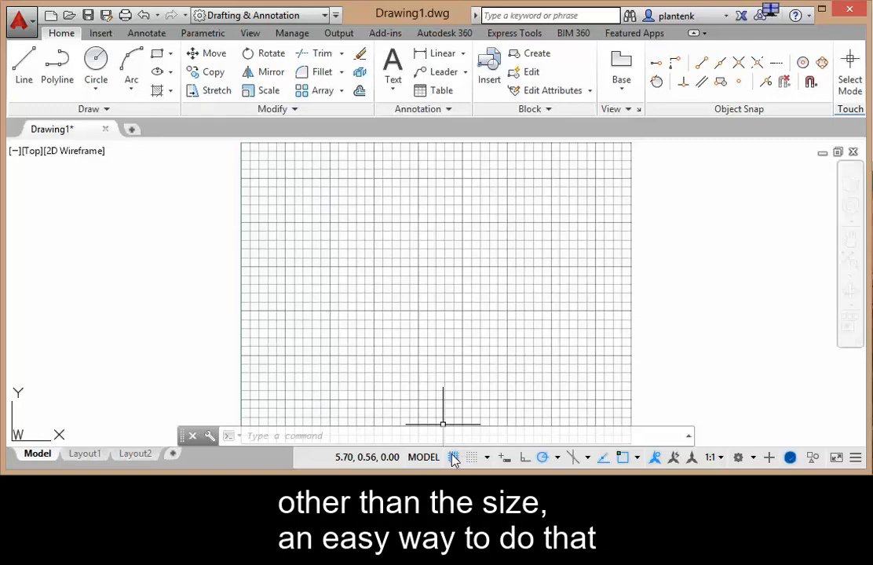
# In the drafting settings, use a dotted grid in 2D model space and display the grid beyond the limits.
pyautogui.write('d')
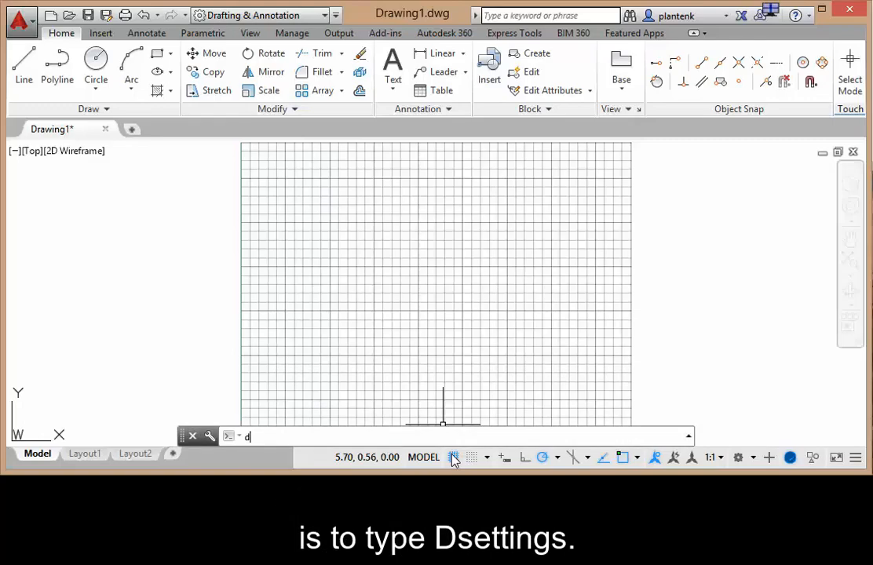
pyautogui.write('settings')
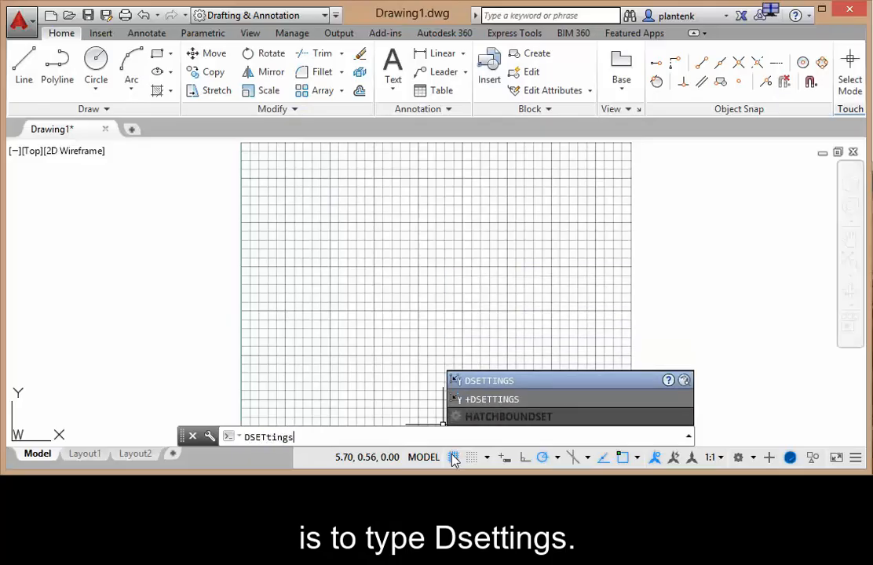
pyautogui.press('Return')
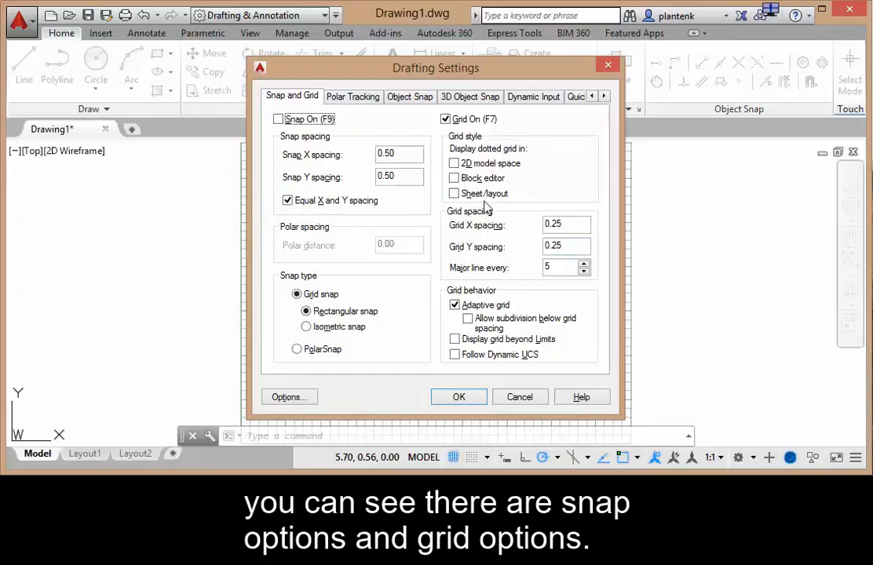
pyautogui.click(455, 164)
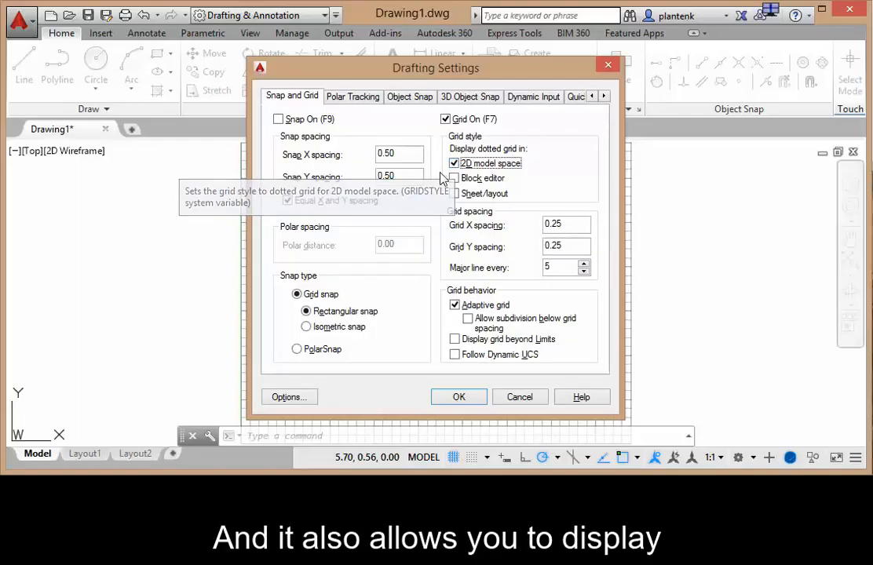
pyautogui.click(456, 341)
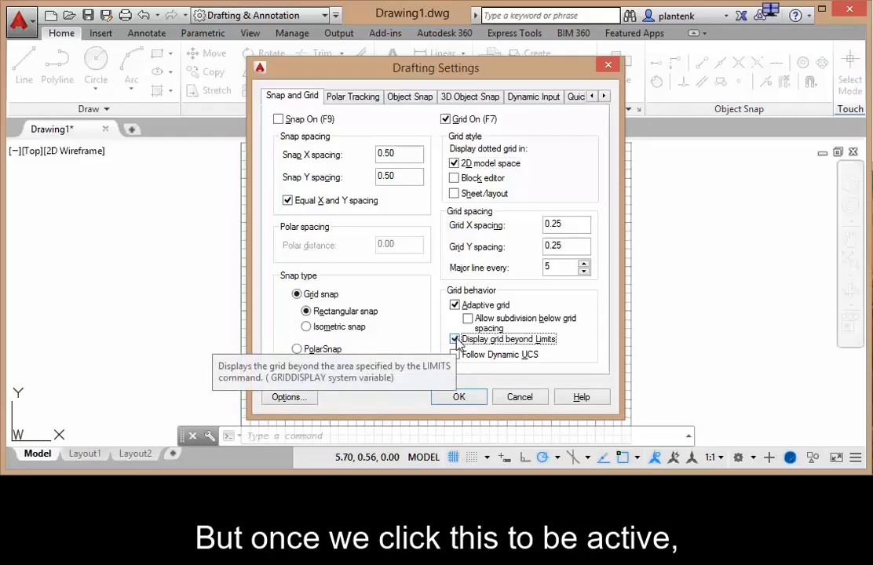
pyautogui.click(462, 398)
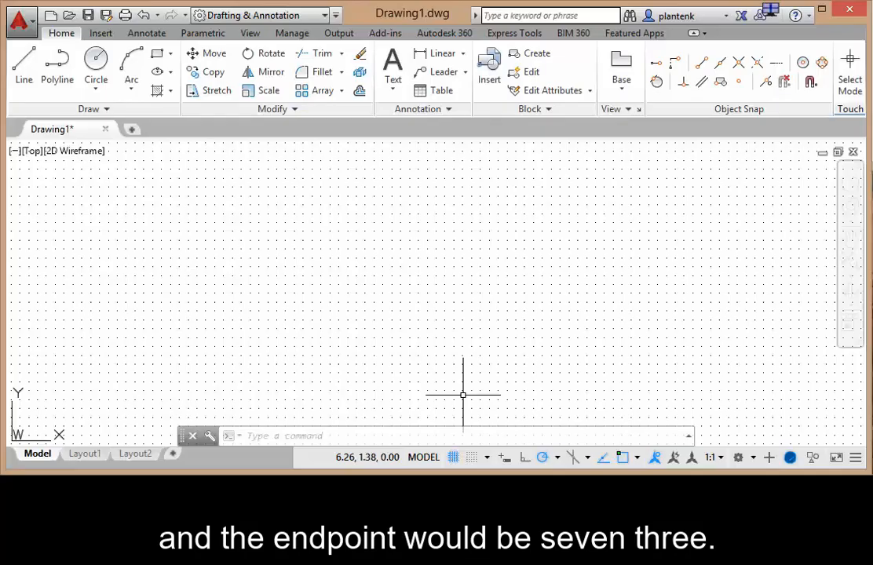
# Draw a line from absolute coordinates 3,3 to 7,3.
pyautogui.click(22, 69)
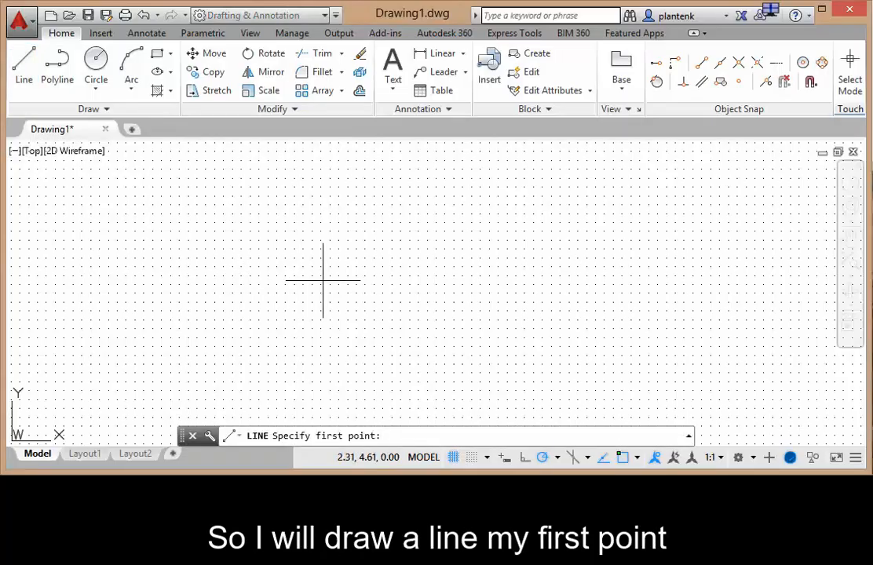
pyautogui.write('3,3')
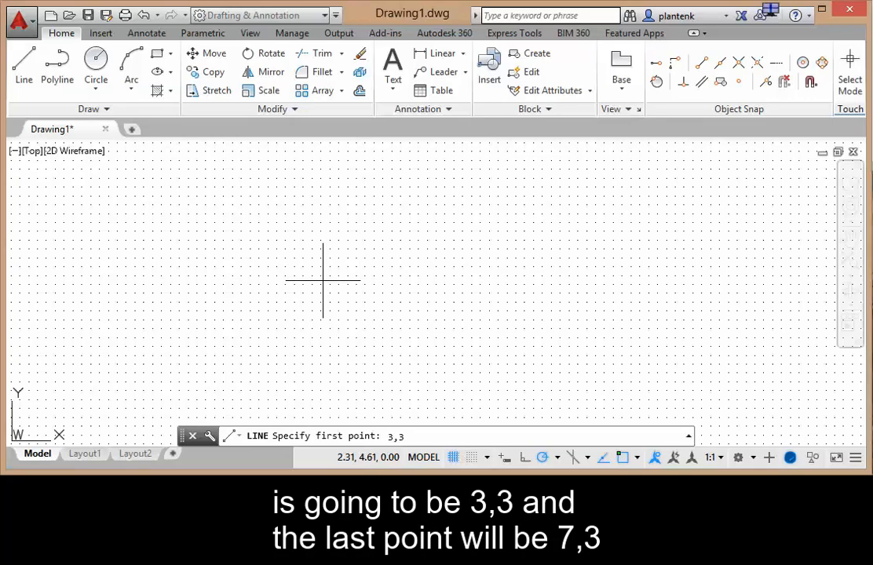
pyautogui.press('Return')
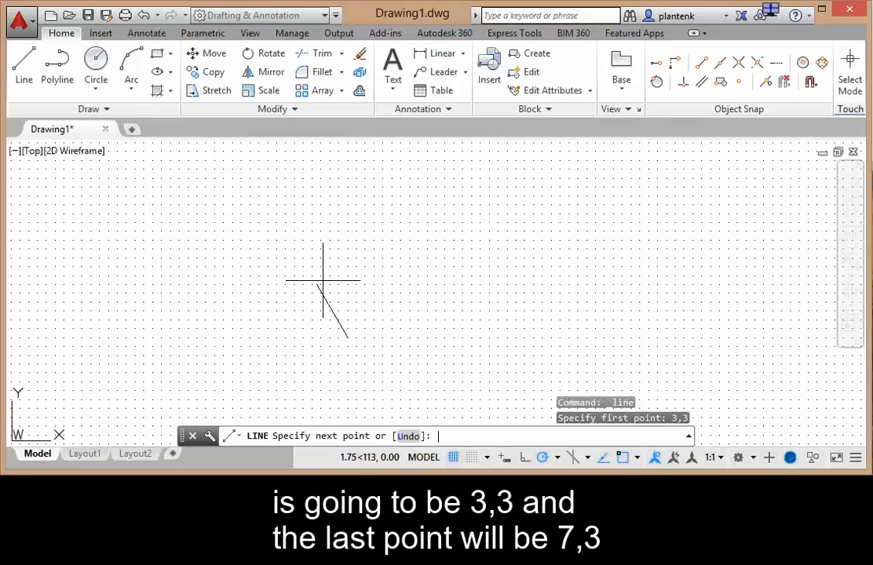
pyautogui.write('7,3')
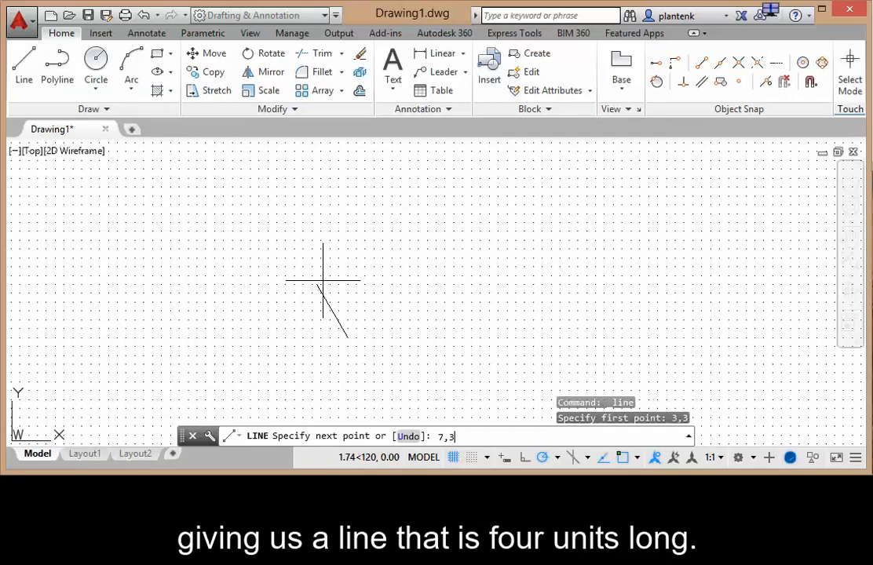
pyautogui.press('Return')
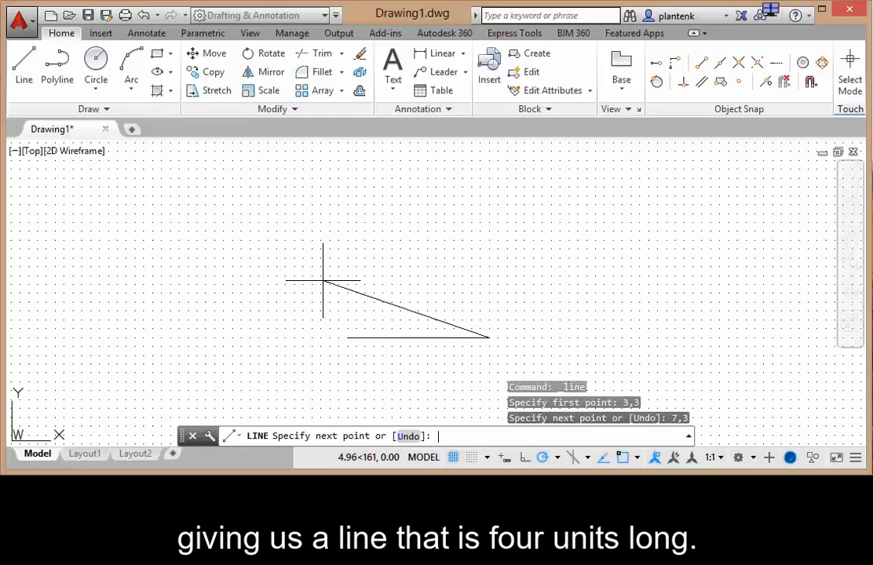
pyautogui.press('Return')
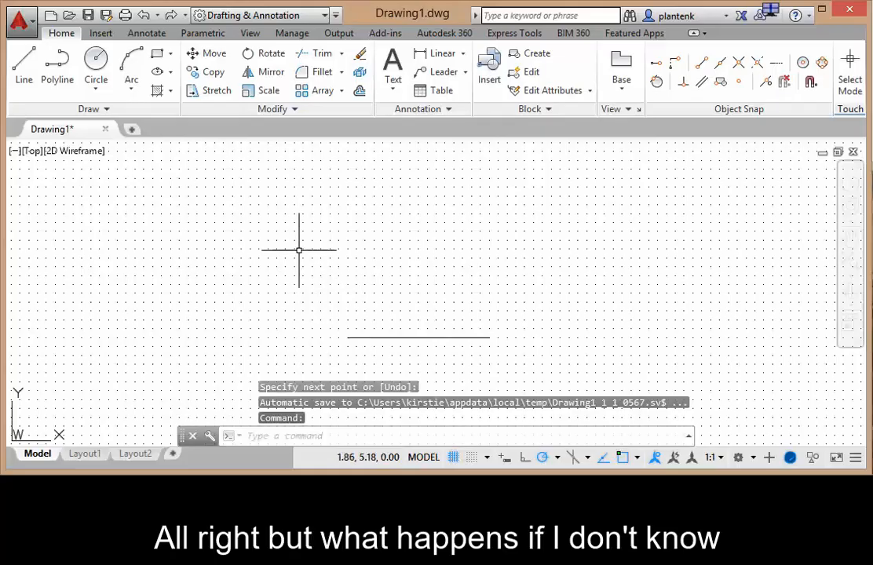
# Draw a second line from a free point above and slightly left of the first, ending at relative coordinates @4,0.
pyautogui.click(23, 69)
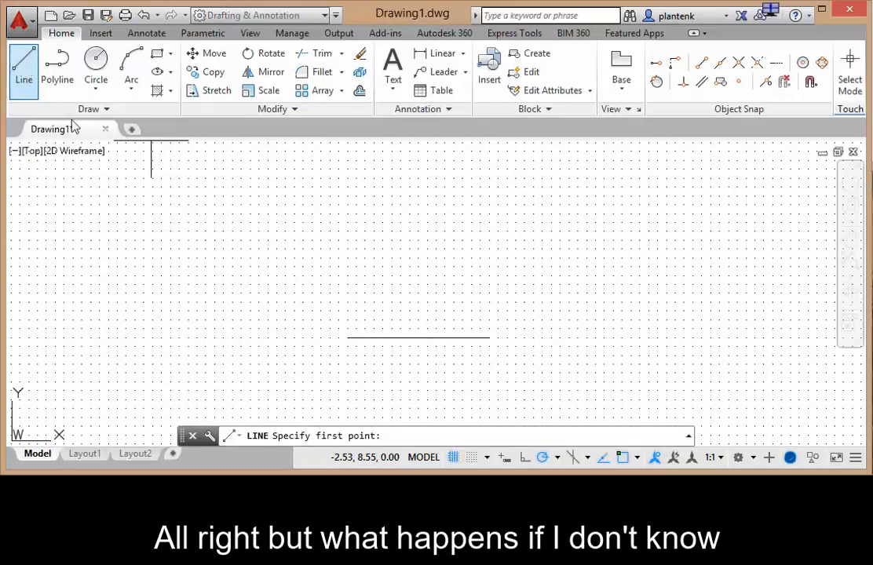
pyautogui.click(304, 271)
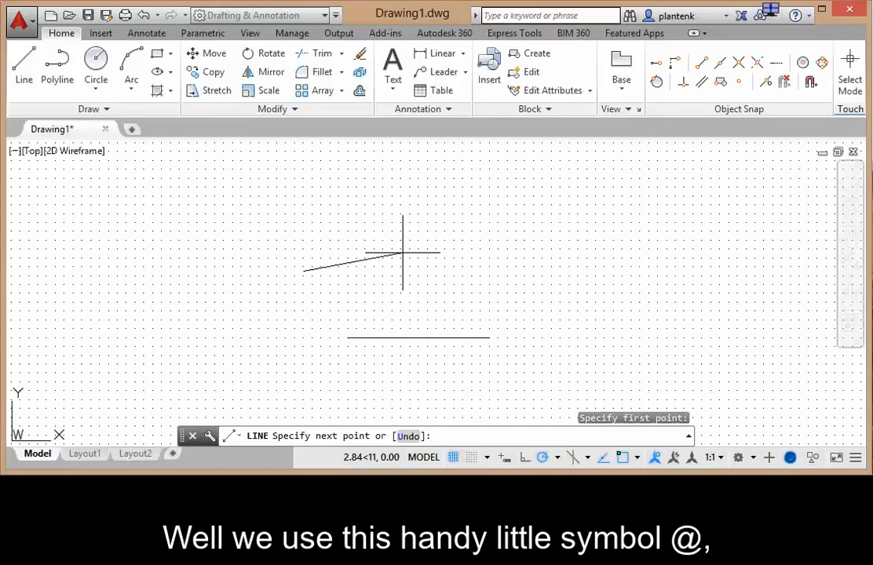
pyautogui.write('@')
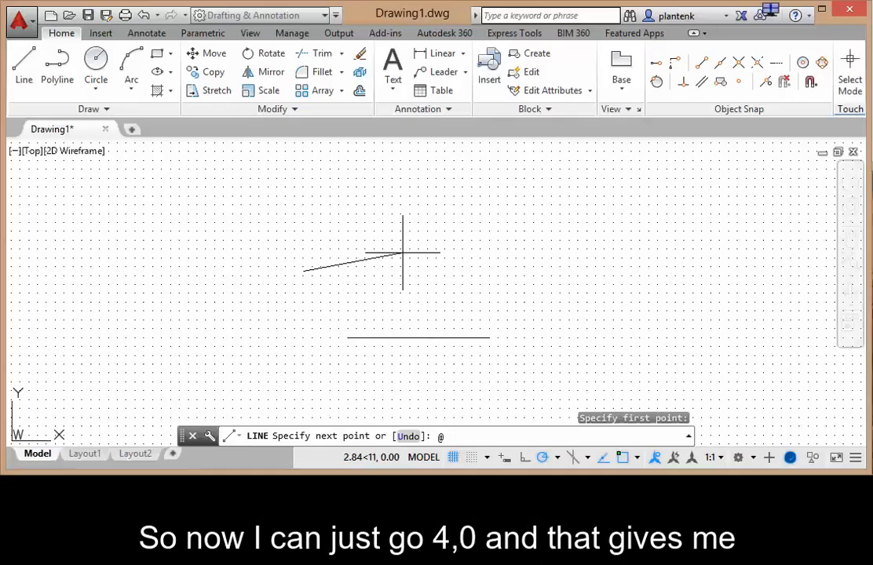
pyautogui.write('4,0')
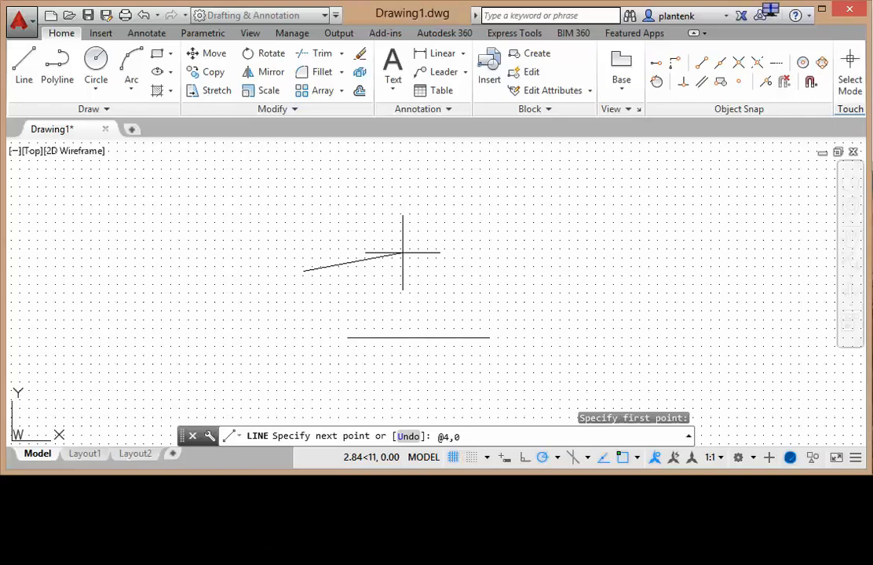
pyautogui.press('Return')
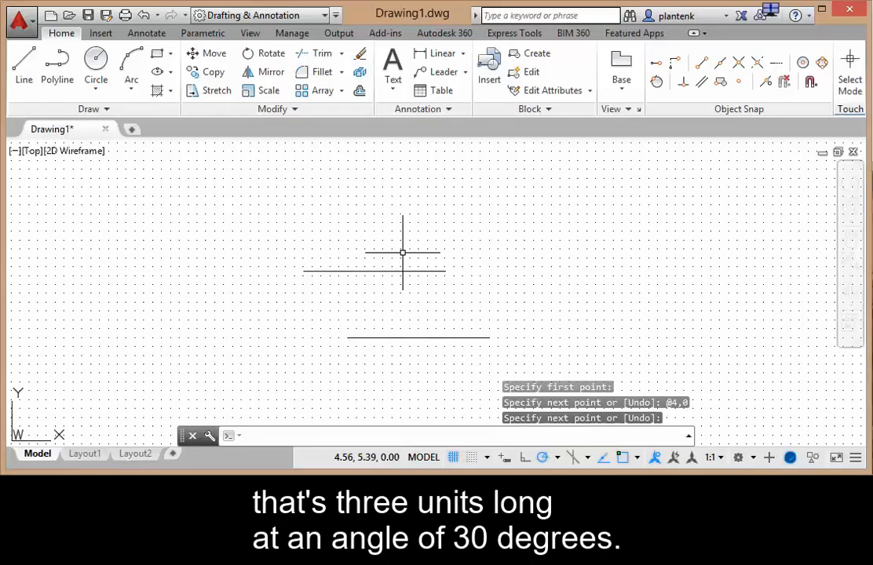
# Draw a line from a free point right of the two horizontal lines using the relative polar coordinates @3<30.
pyautogui.click(22, 69)
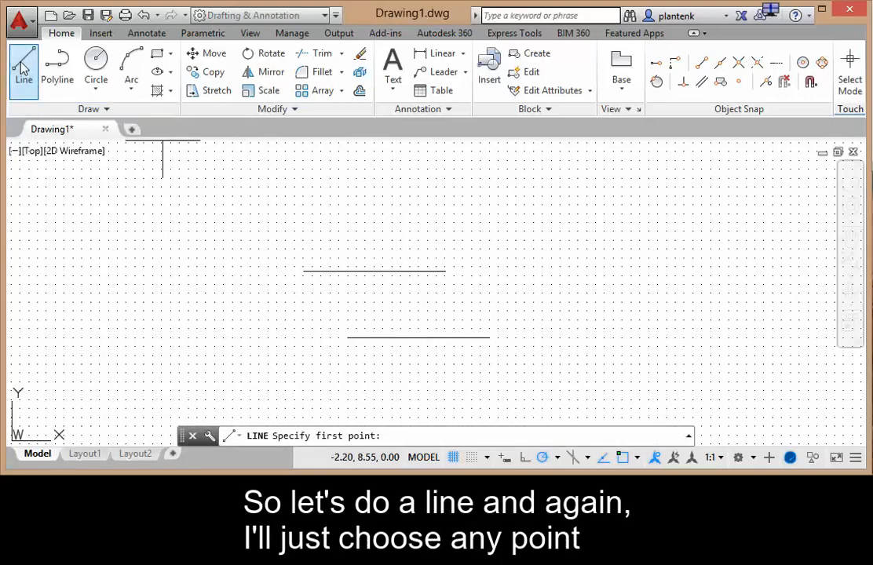
pyautogui.click(534, 282)
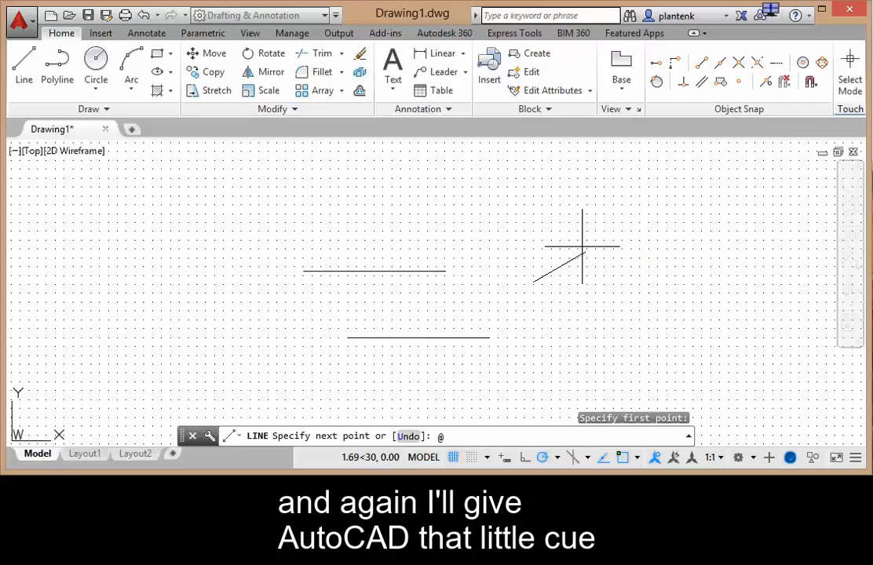
pyautogui.write('@')
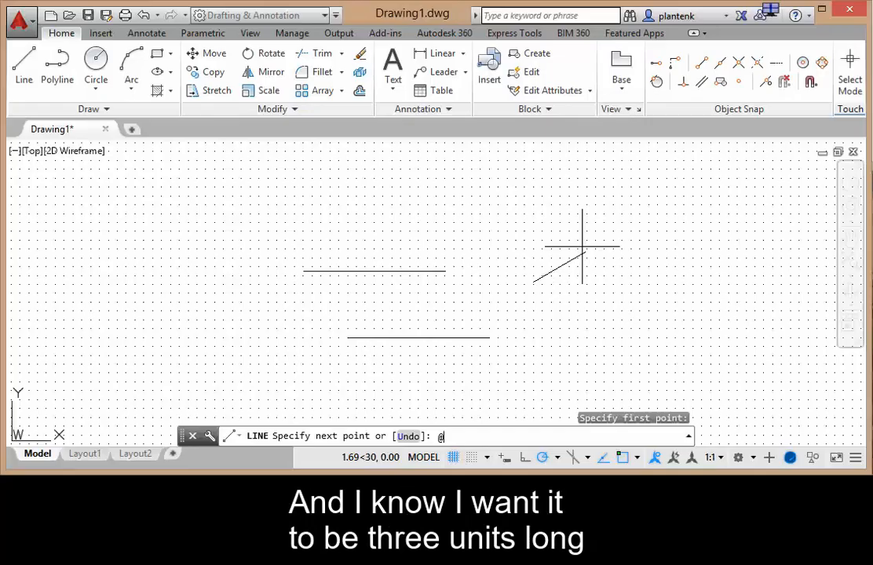
pyautogui.write('3')
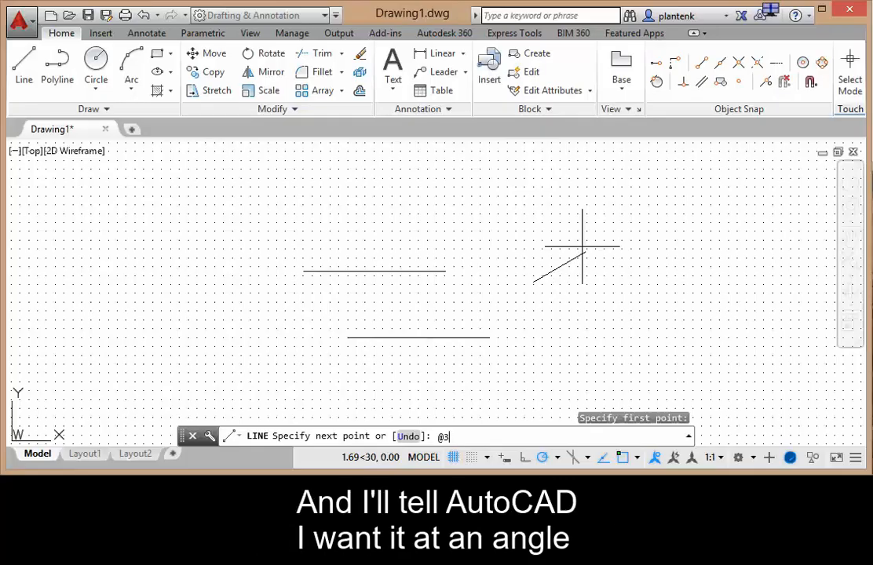
pyautogui.write('<')
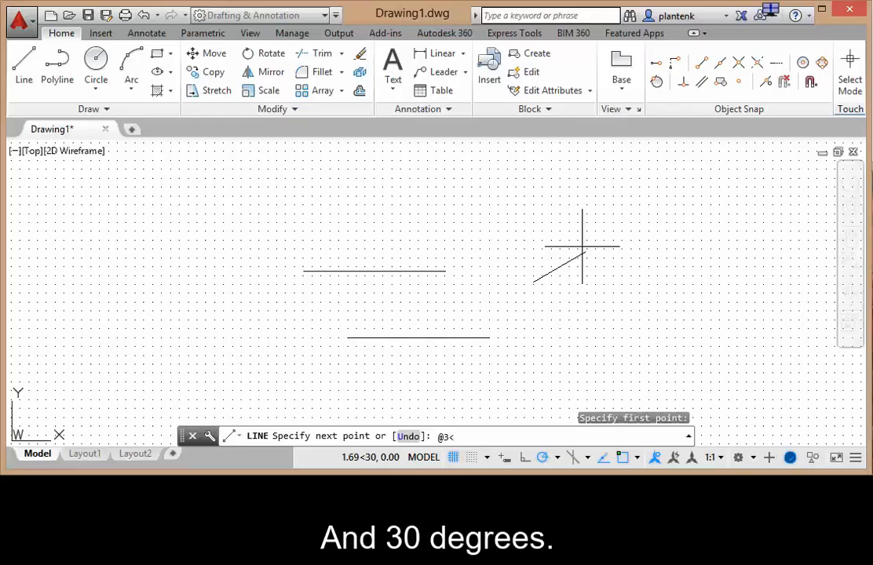
pyautogui.write('30')
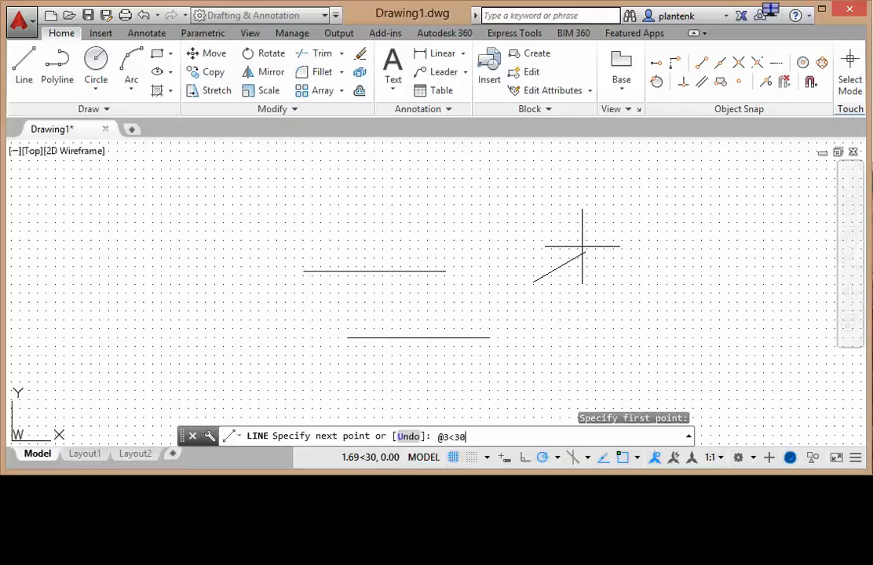
pyautogui.press('Return')
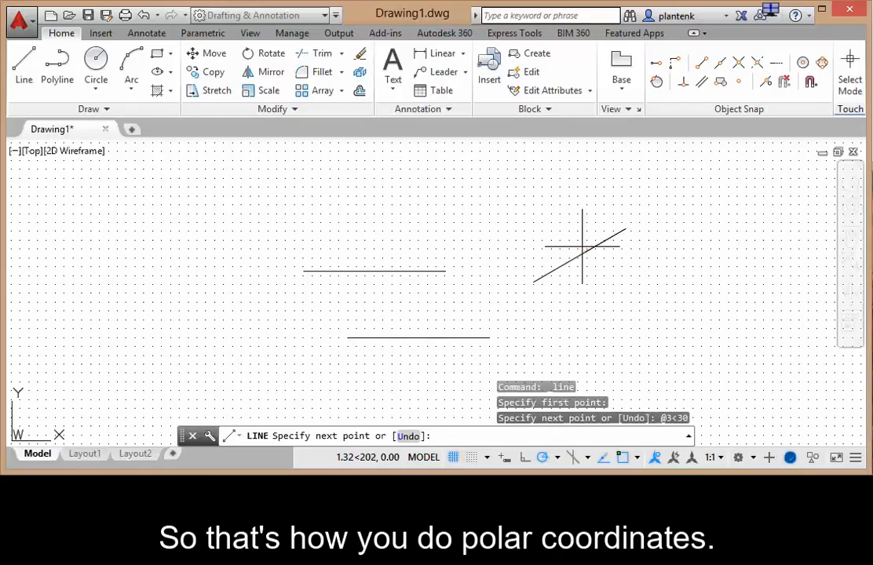
pyautogui.press('Return')
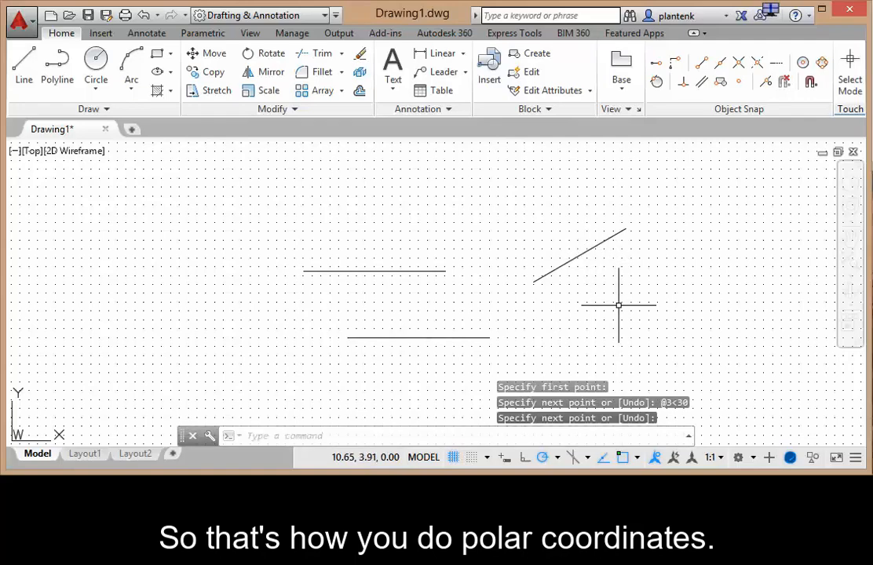